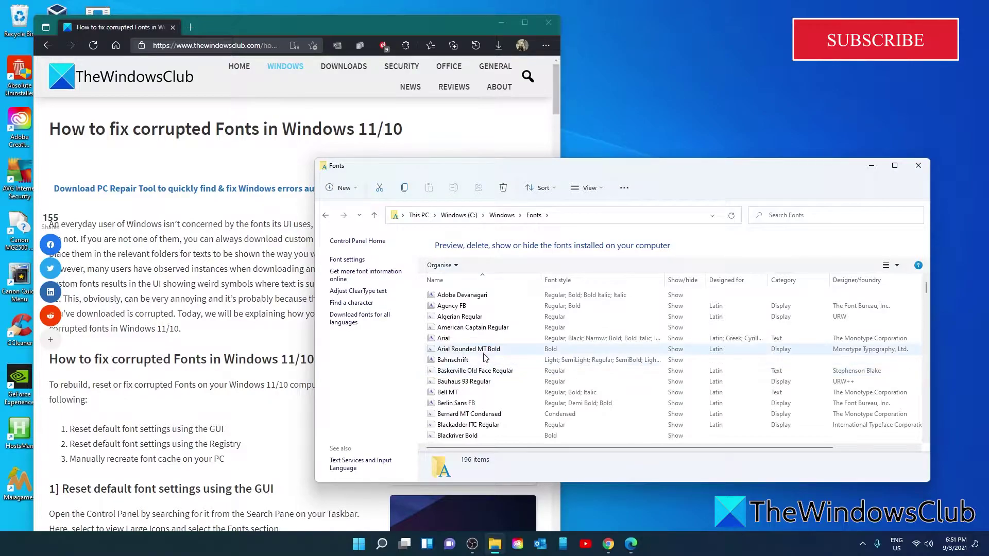
Check the properties of the Blackriver Bold font, and open the font settings from the Control Panel's Fonts folder
right_click(470, 436)
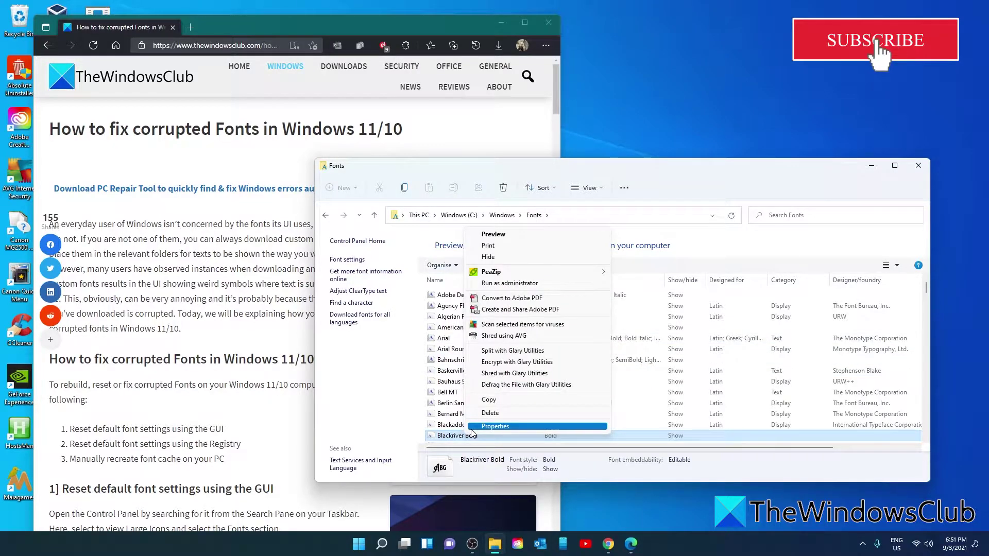
left_click(472, 429)
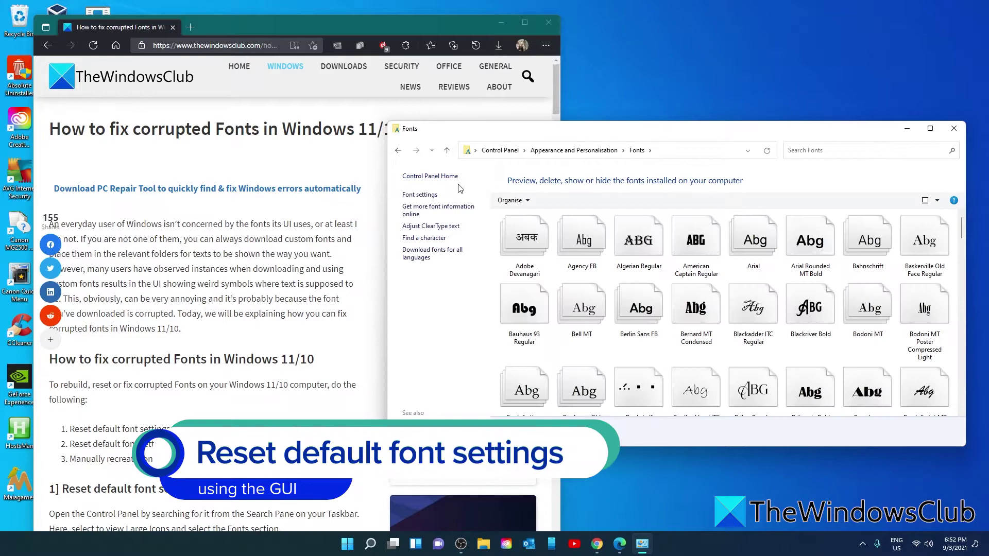
left_click(420, 195)
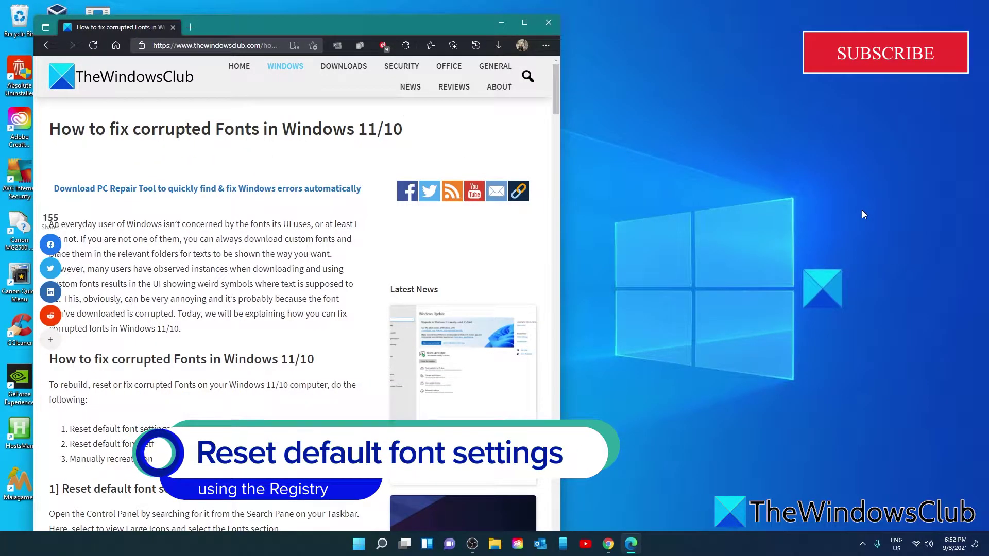
Copy the full registry source code from the web article and paste it into a new Notepad document
left_click(378, 550)
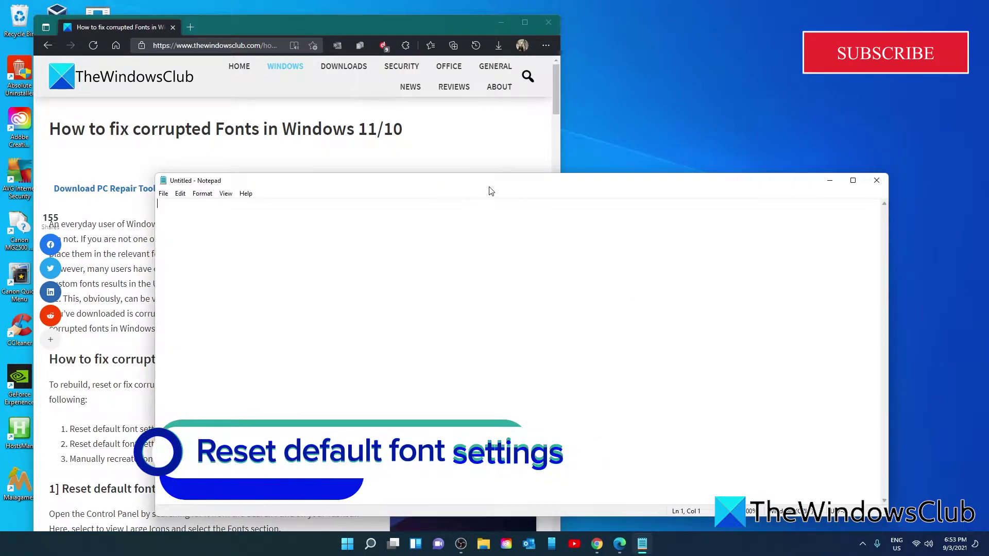
left_click_drag(489, 187, 648, 212)
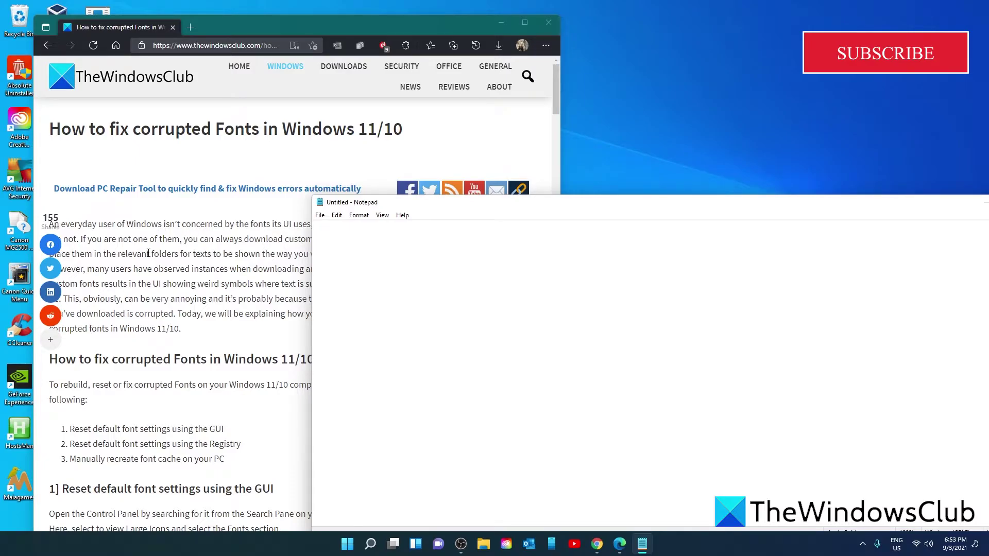
scroll(149, 254, "down", 20)
left_click_drag(50, 155, 206, 335)
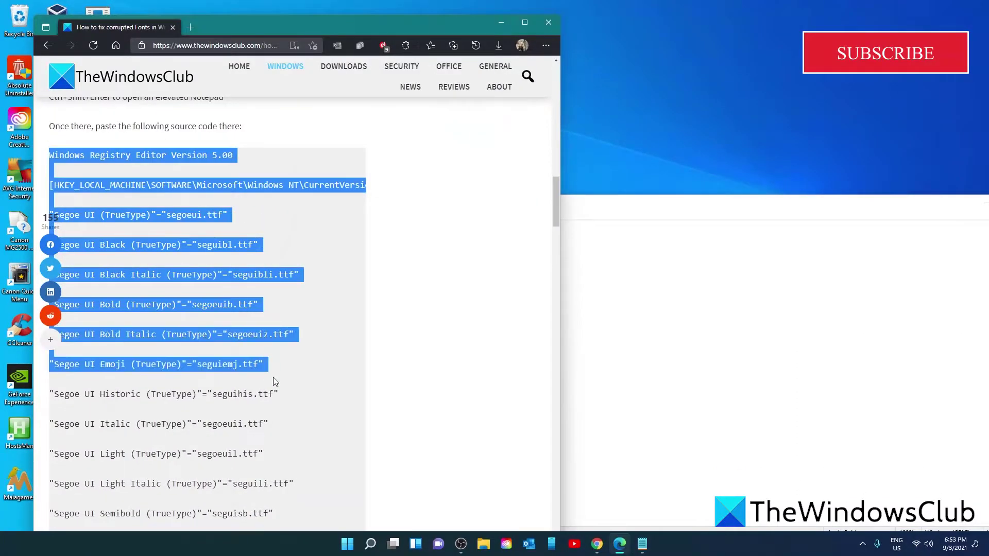
scroll(275, 380, "down", 7)
scroll(273, 382, "down", 3)
left_click(619, 327)
right_click(377, 222)
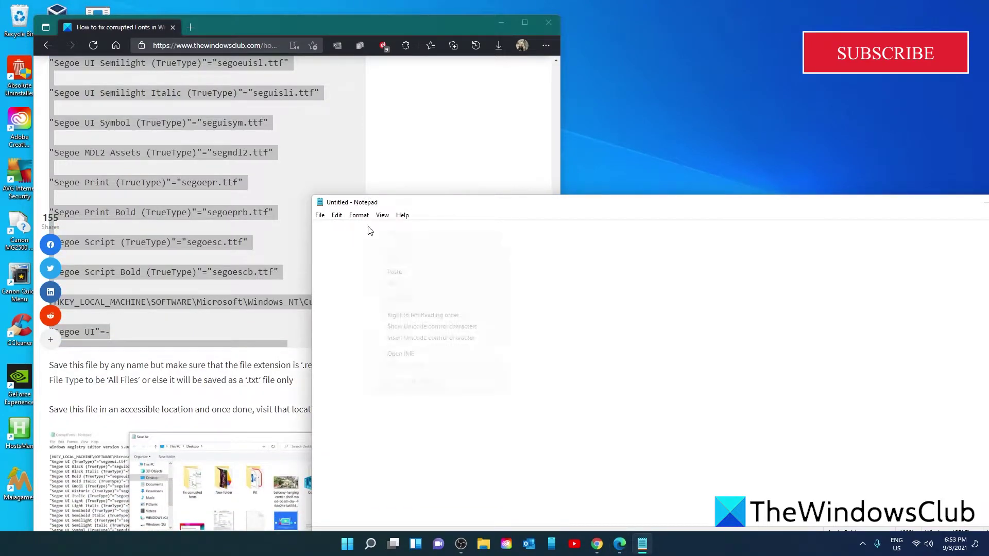
left_click(390, 270)
Save the Notepad document as fontrestore.reg on the desktop and close Notepad
left_click(320, 215)
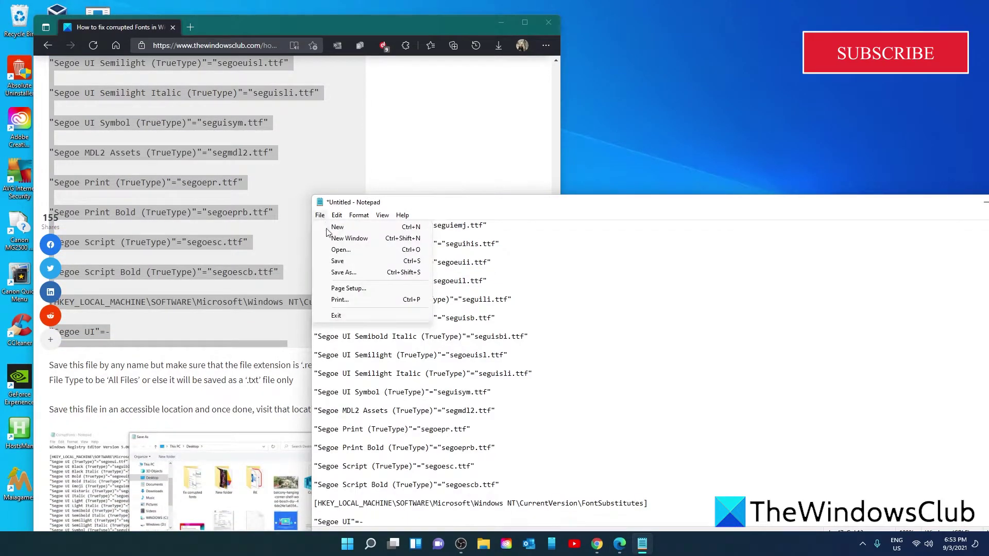
left_click(341, 273)
type("fontrestore.re")
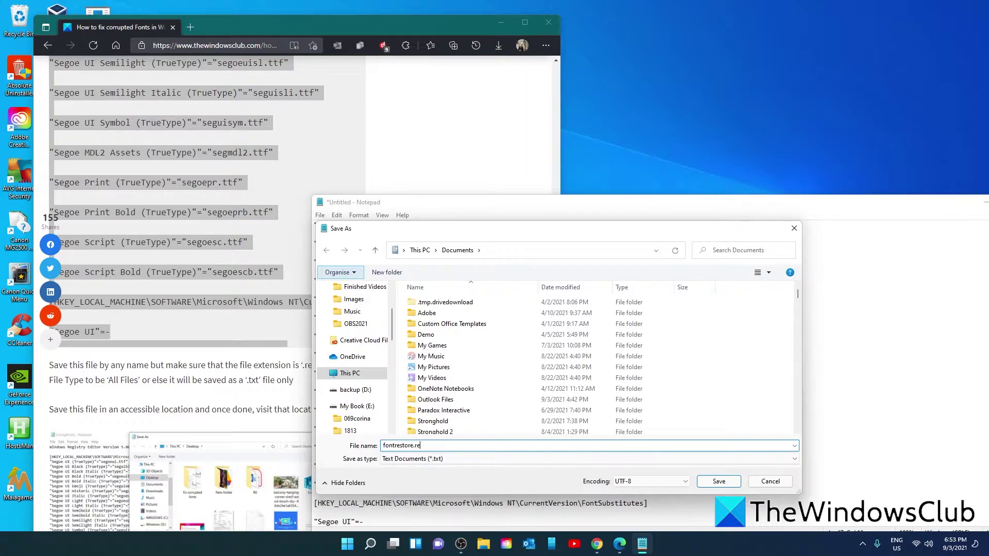
left_click(716, 481)
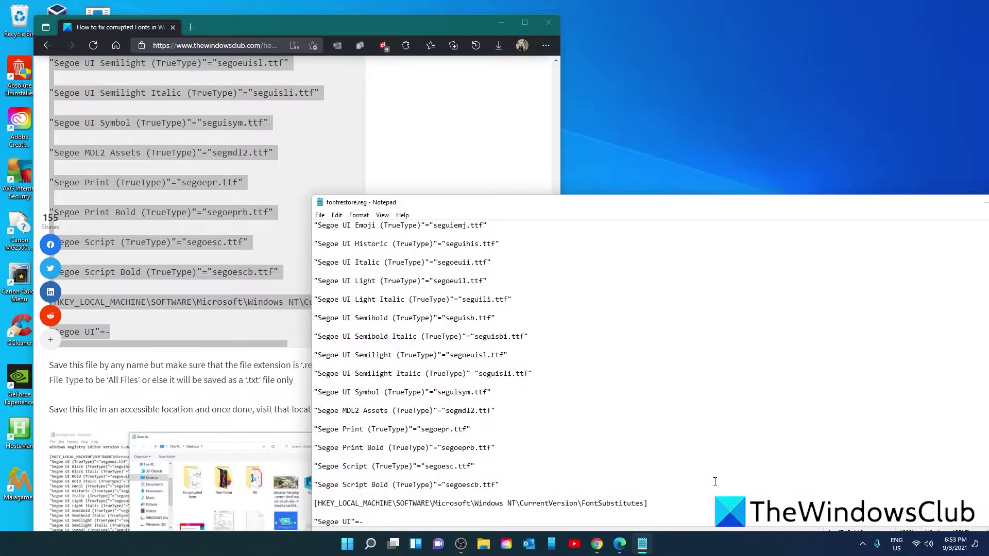
key("alt+F4")
Show the available actions for the fontrestore file on the desktop, and close the browser window
left_click_drag(305, 24, 598, 47)
right_click(144, 32)
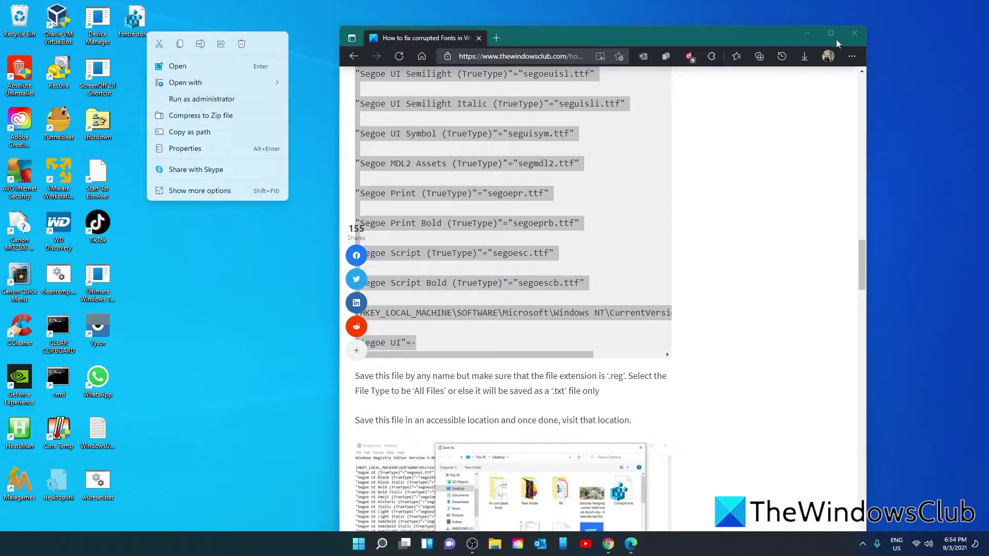
left_click(861, 33)
left_click(861, 33)
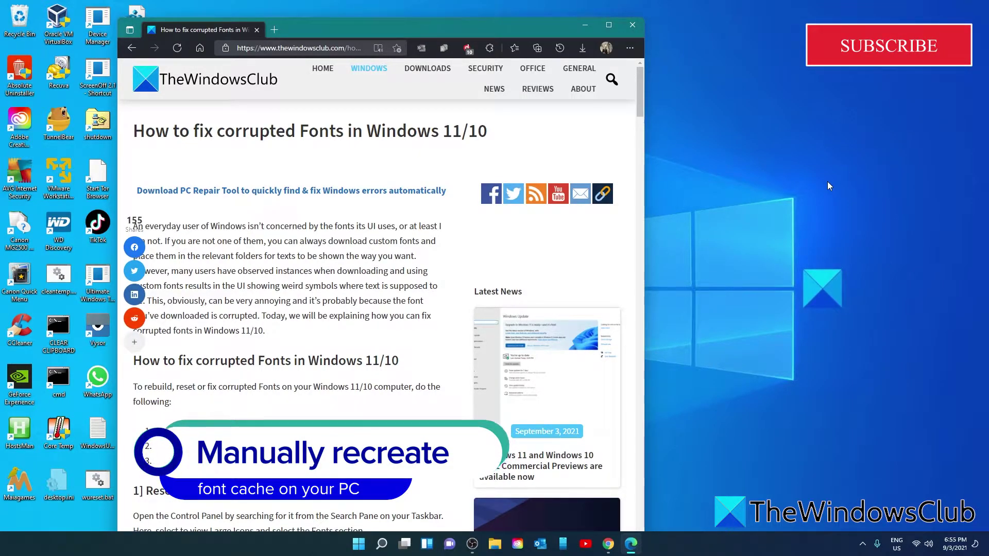
Open the Services console and check the properties of Windows Presentation Foundation Font Cache 3.0.0.0
left_click(358, 544)
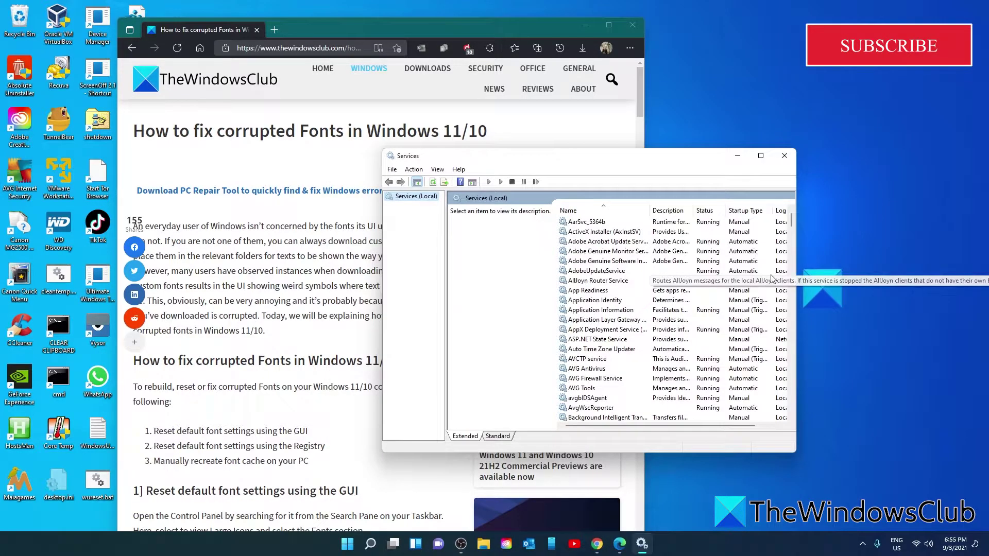
left_click_drag(791, 216, 791, 391)
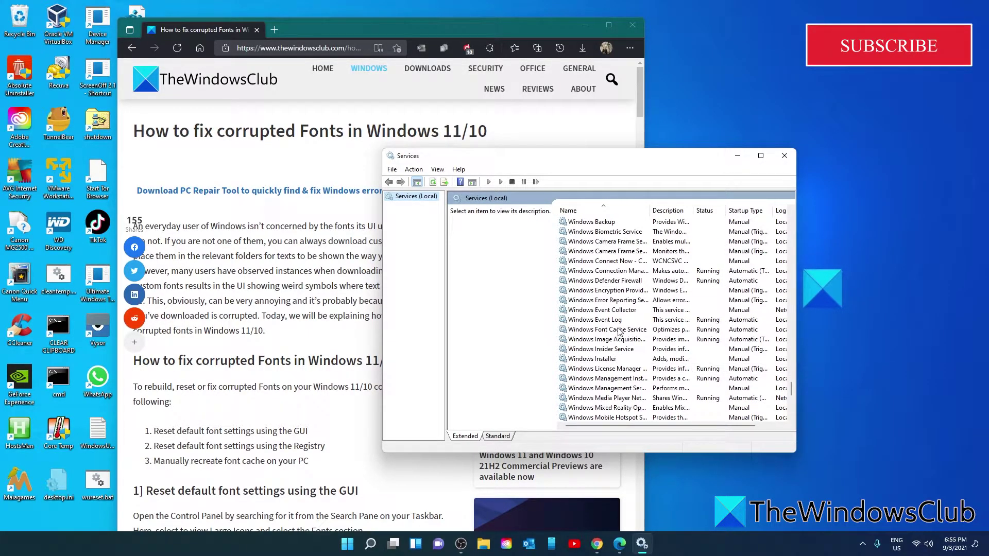
scroll(620, 332, "down", 3)
double_click(630, 367)
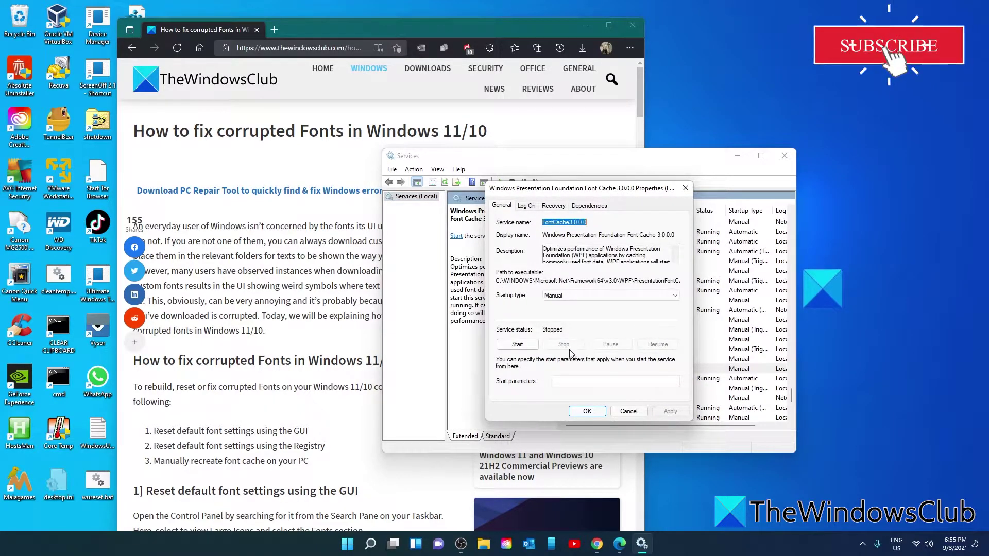
left_click(587, 411)
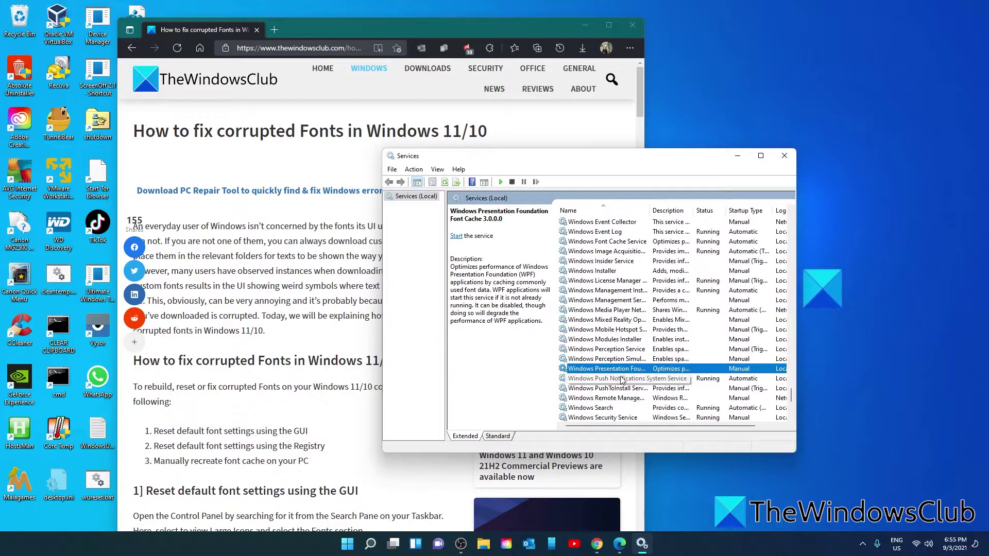
Open the properties of Windows Font Cache Service
scroll(601, 338, "up", 2)
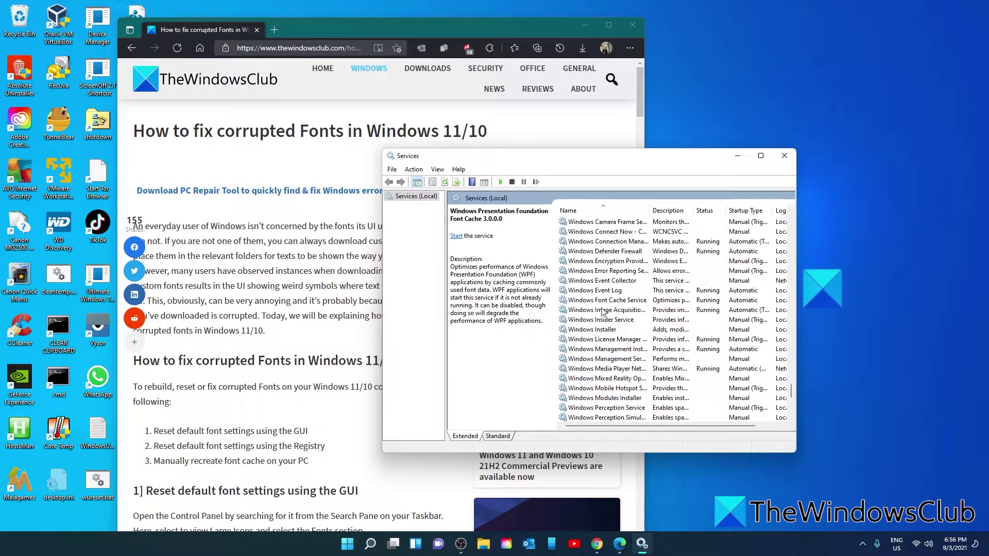
double_click(602, 303)
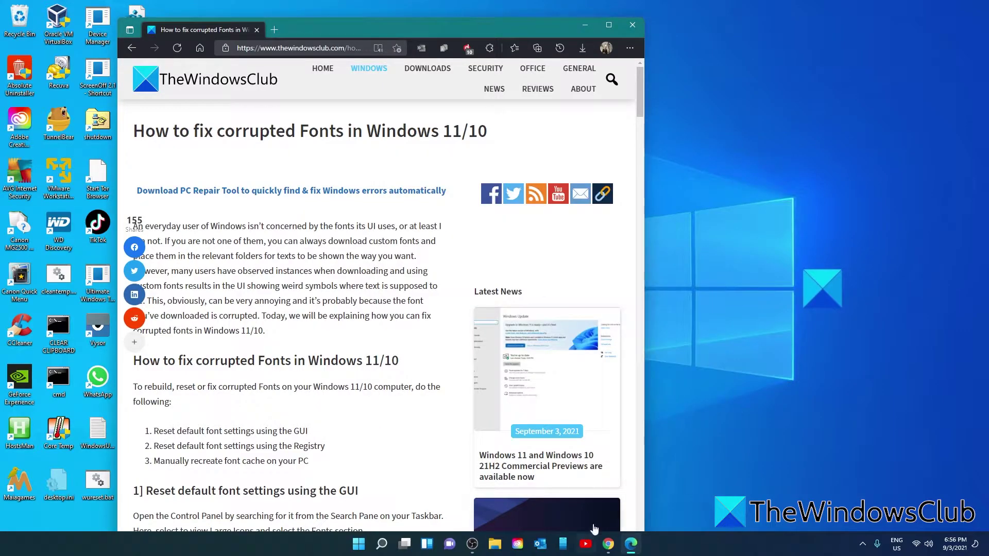
Switch to File Explorer and go to the folder c:\windows\serviceprofiles\localservice\appdata\local
left_click(494, 547)
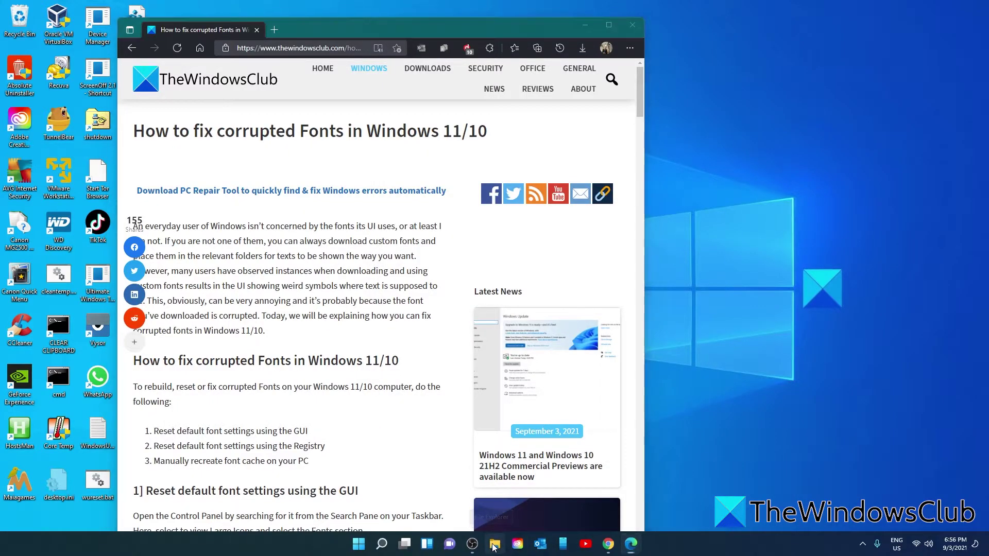
left_click(479, 215)
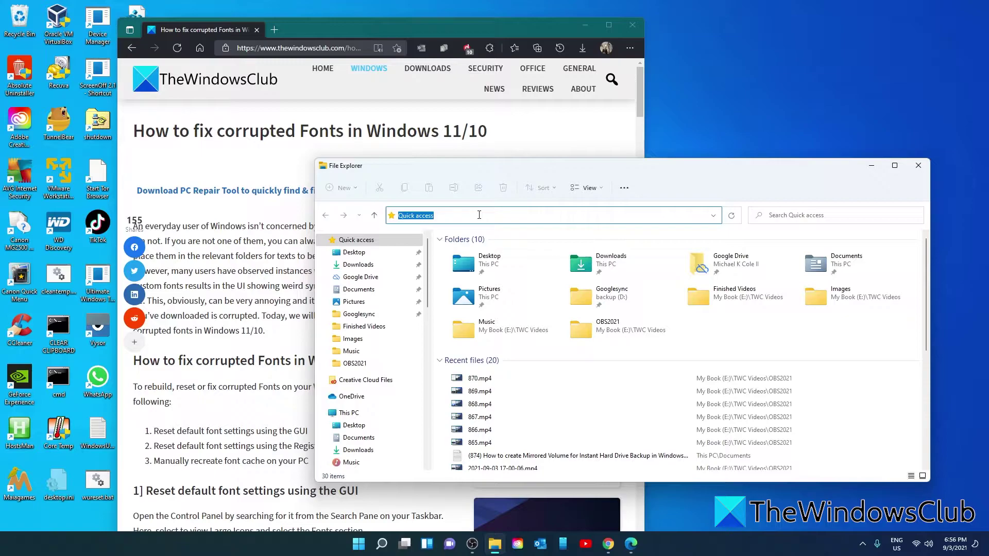
type("c")
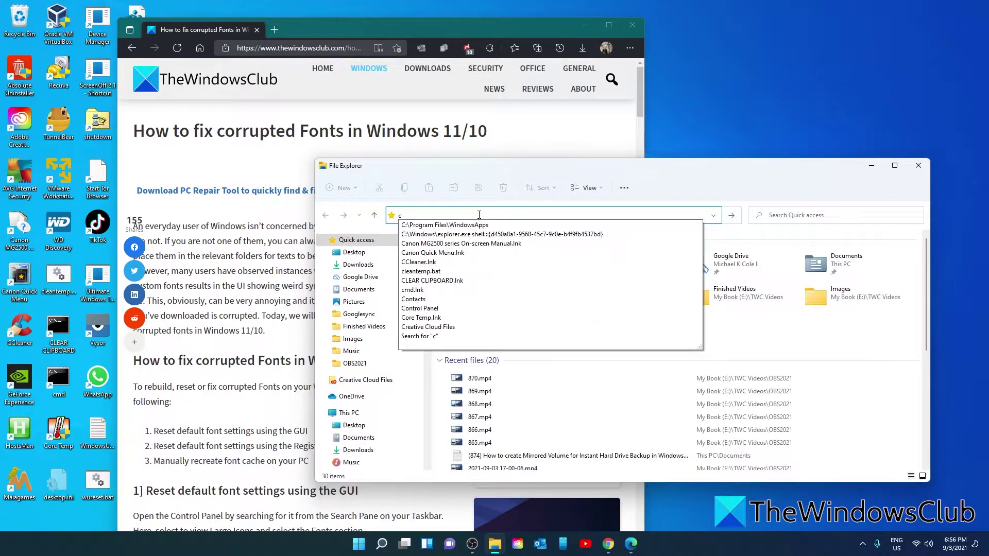
type(":\\")
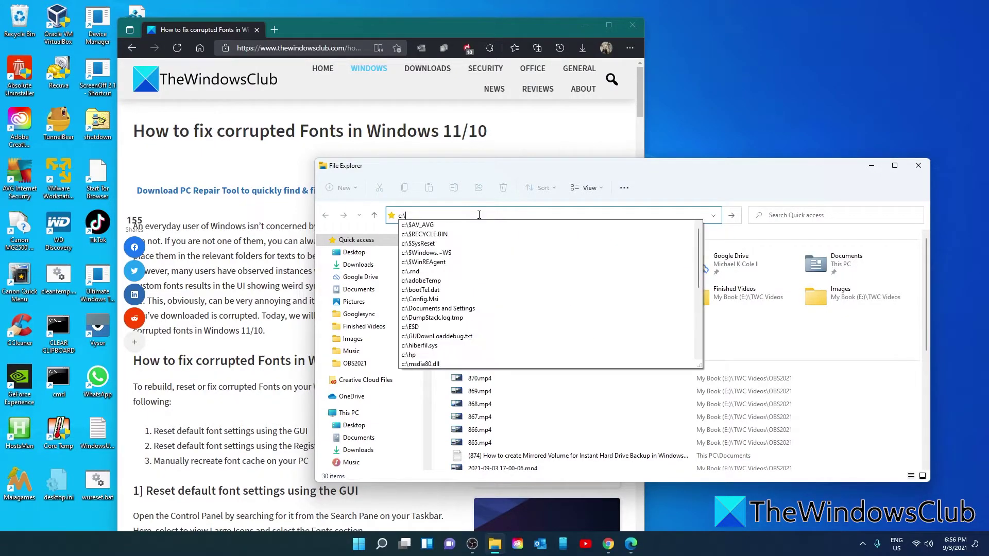
type("windows\\servic")
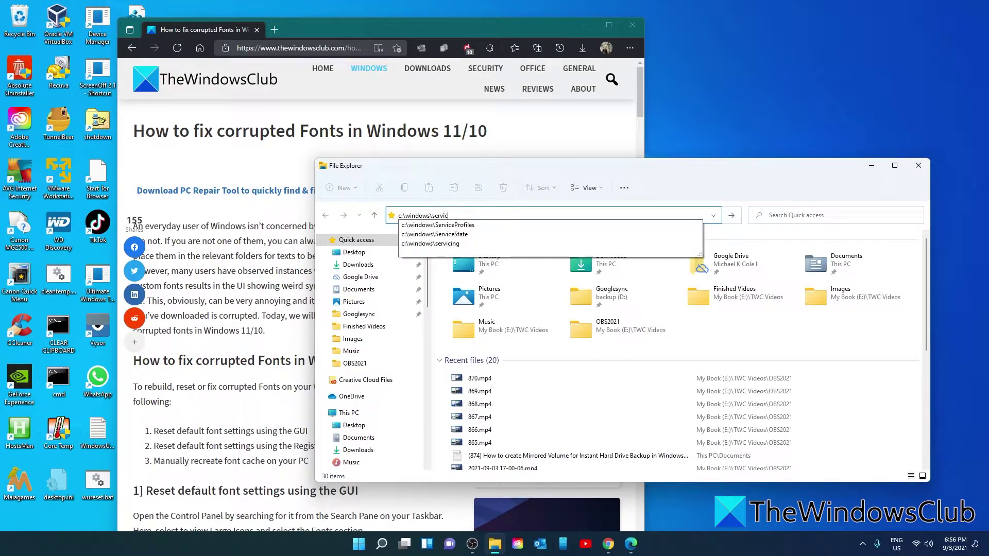
type("epr")
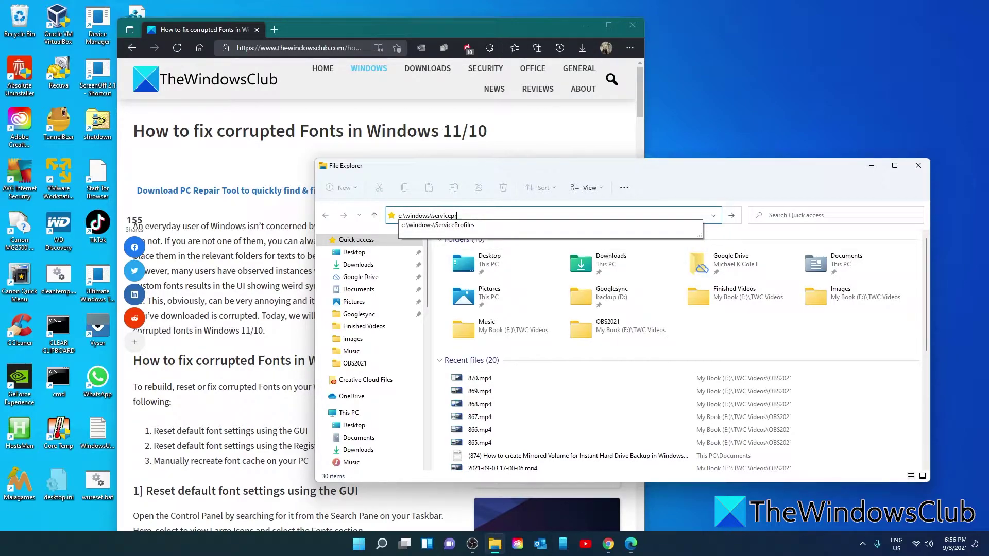
type("ofiles\\loca")
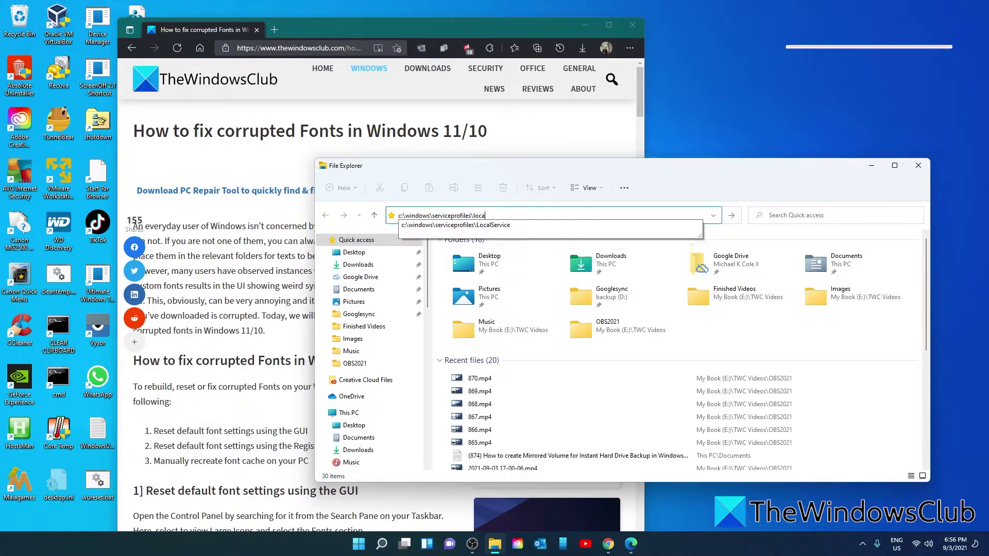
type("lserv")
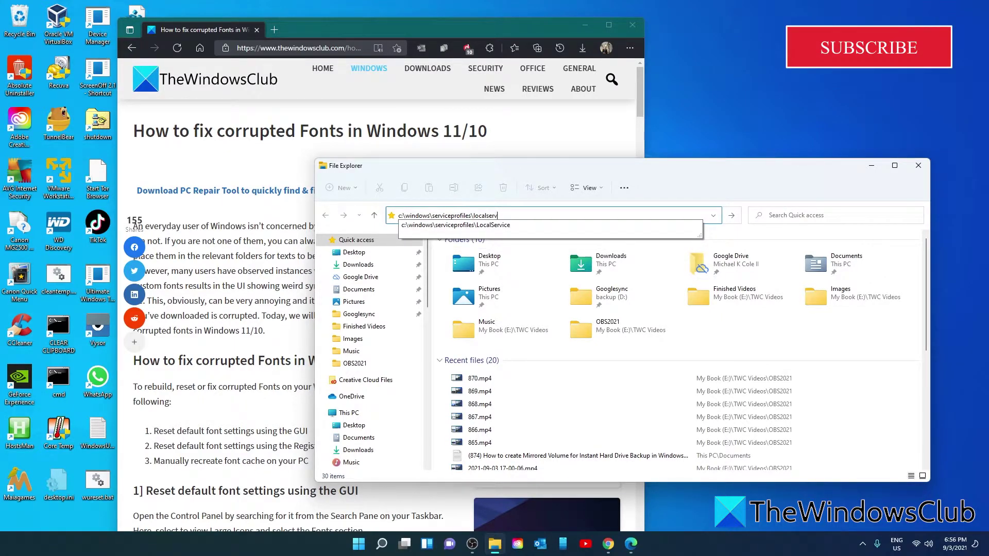
type("ice\\a")
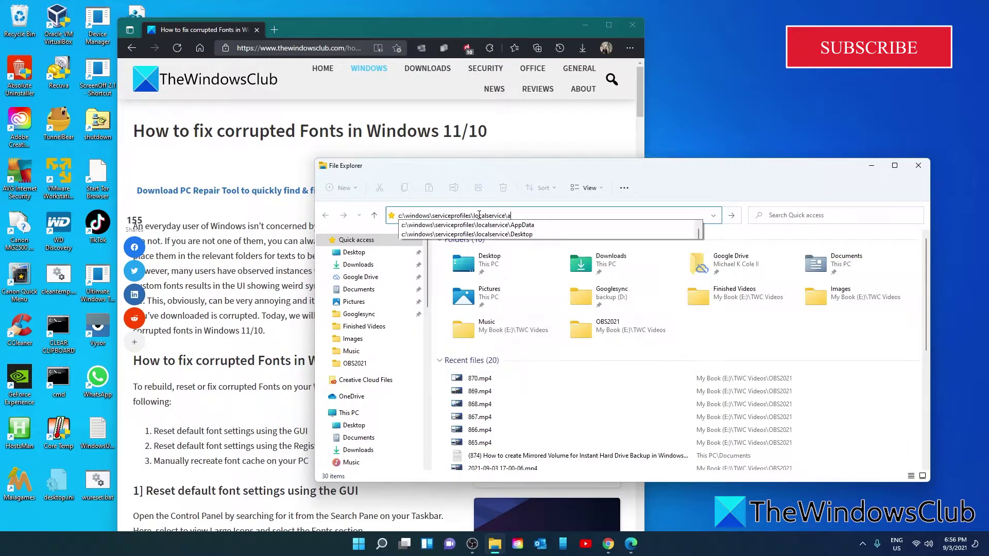
type("ppdata")
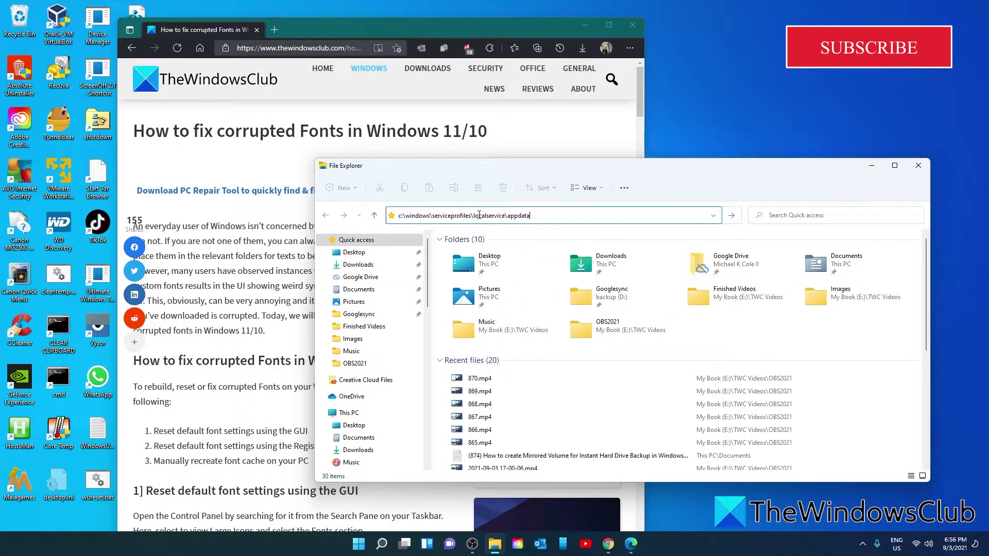
type("\\lo")
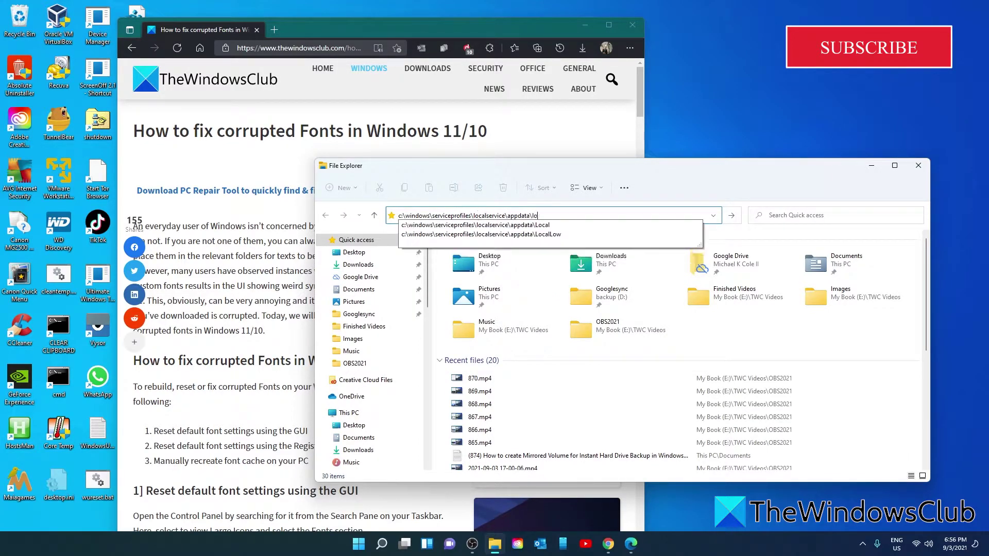
type("cal")
key("Return")
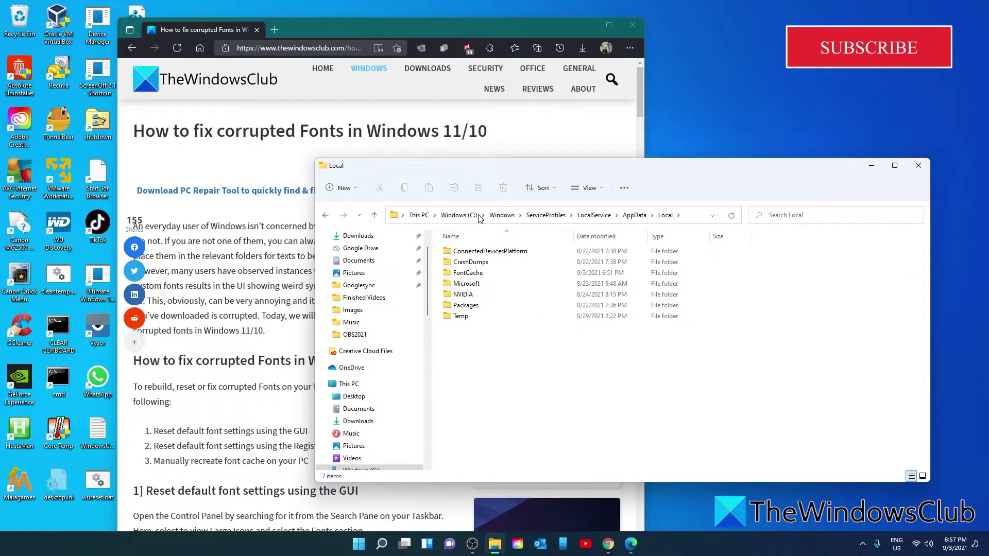
Open the FontCache folder and select all the items in it
double_click(474, 274)
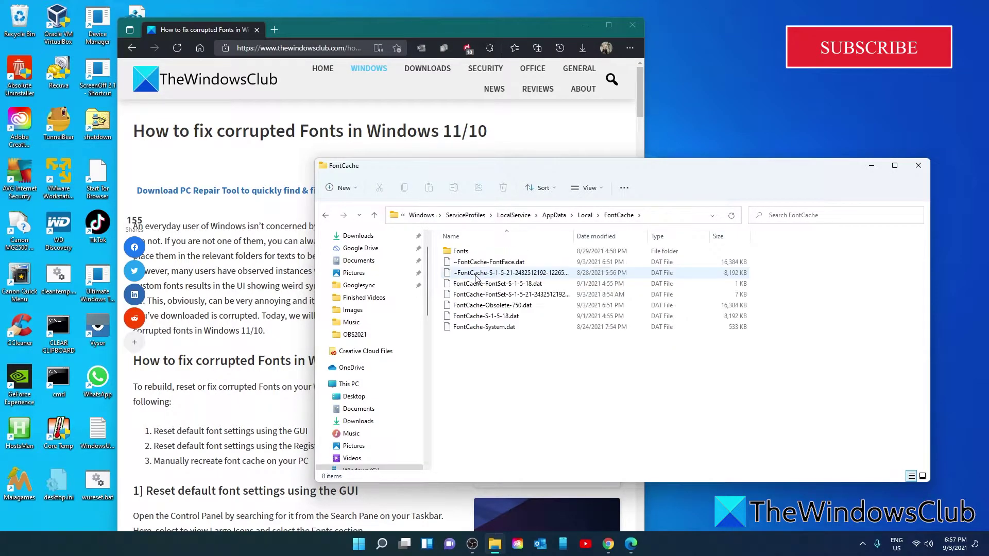
key("ctrl+a")
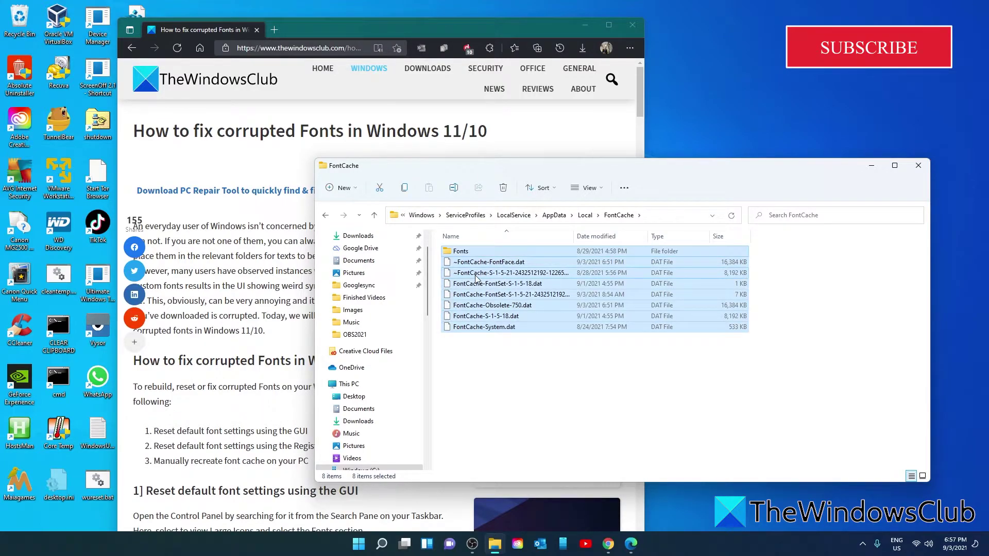
Go from the FontCache folder to the folder C:\Windows\System32
scroll(409, 351, "down", 3)
left_click(329, 351)
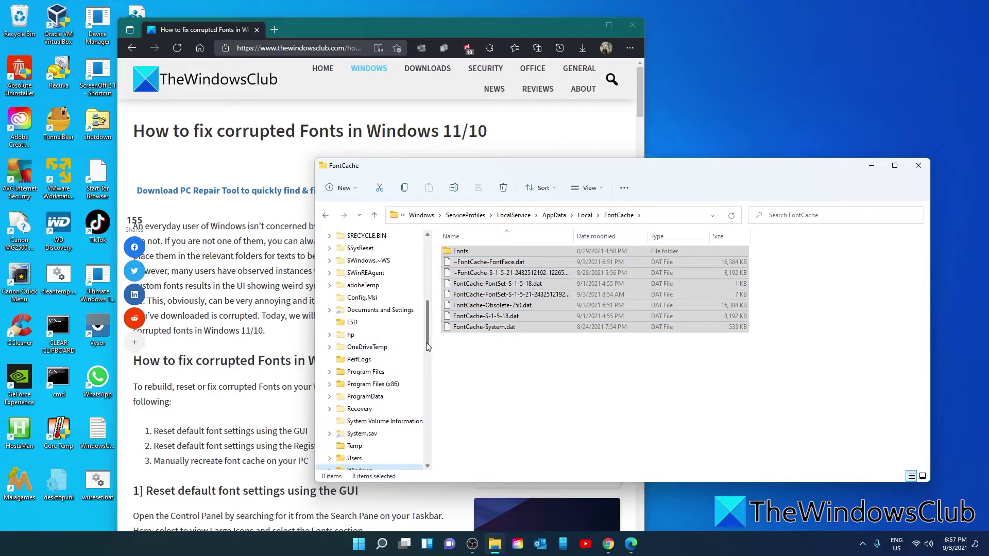
left_click_drag(425, 342, 426, 369)
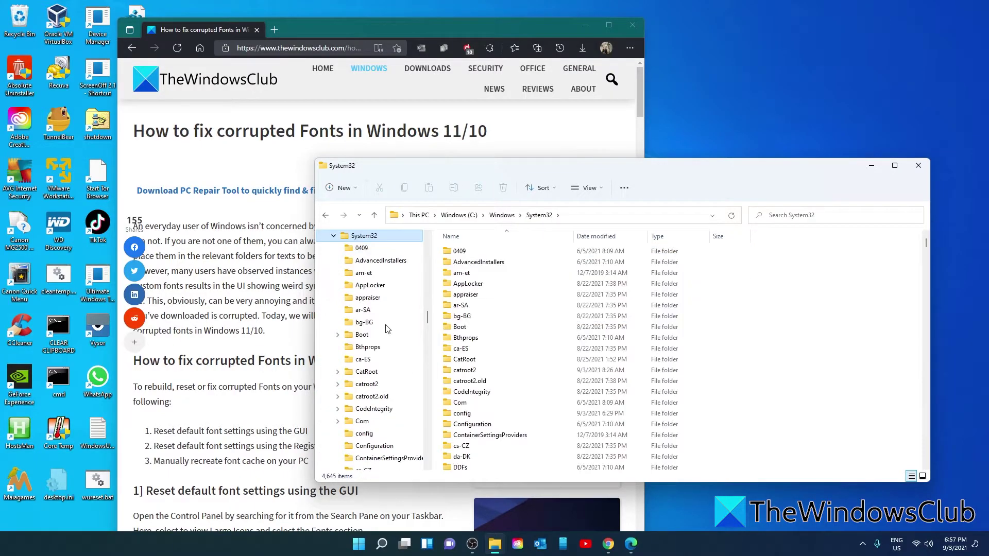
Locate and select the FNTCACHE.DAT file in System32, show its available file actions, and close the folder window
scroll(772, 423, "down", 10)
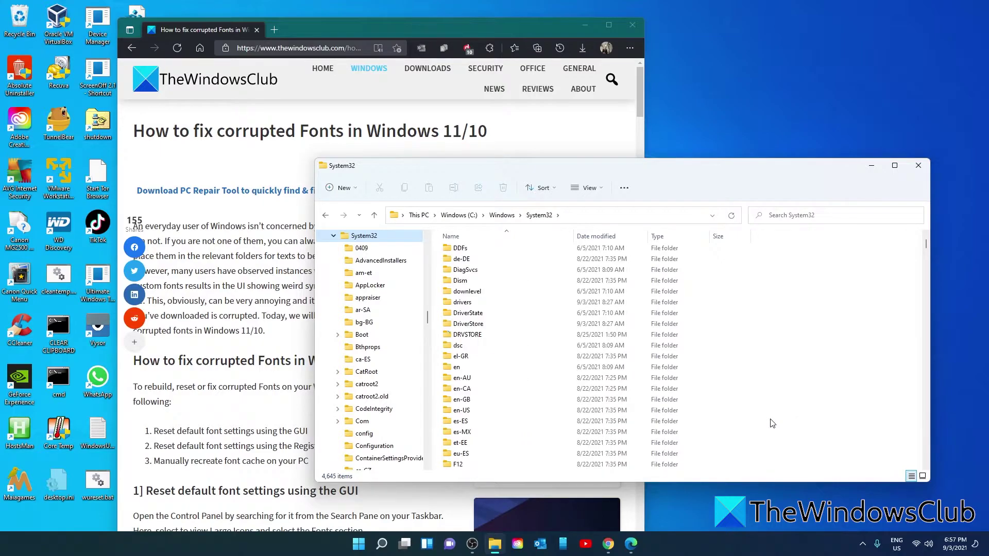
scroll(772, 424, "down", 20)
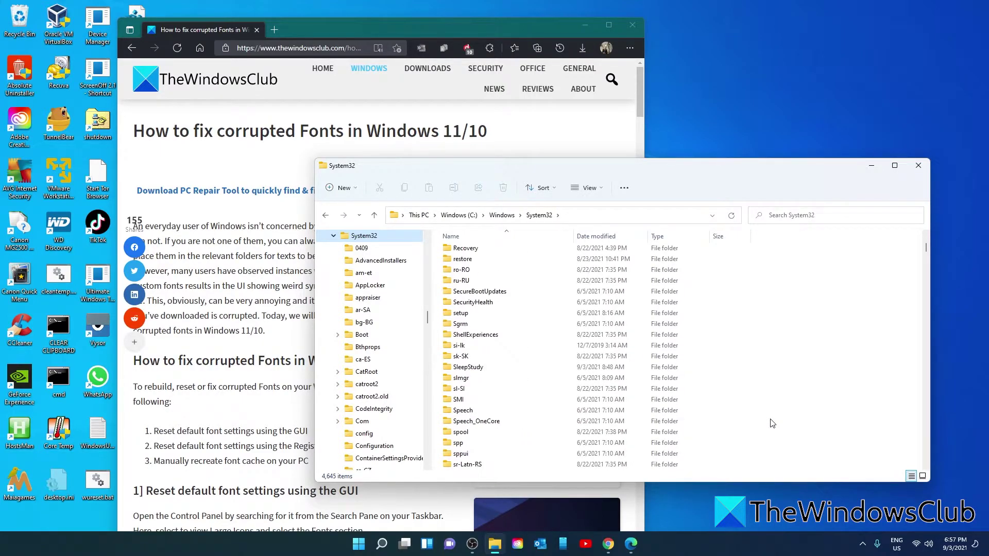
scroll(772, 423, "down", 20)
left_click(549, 347)
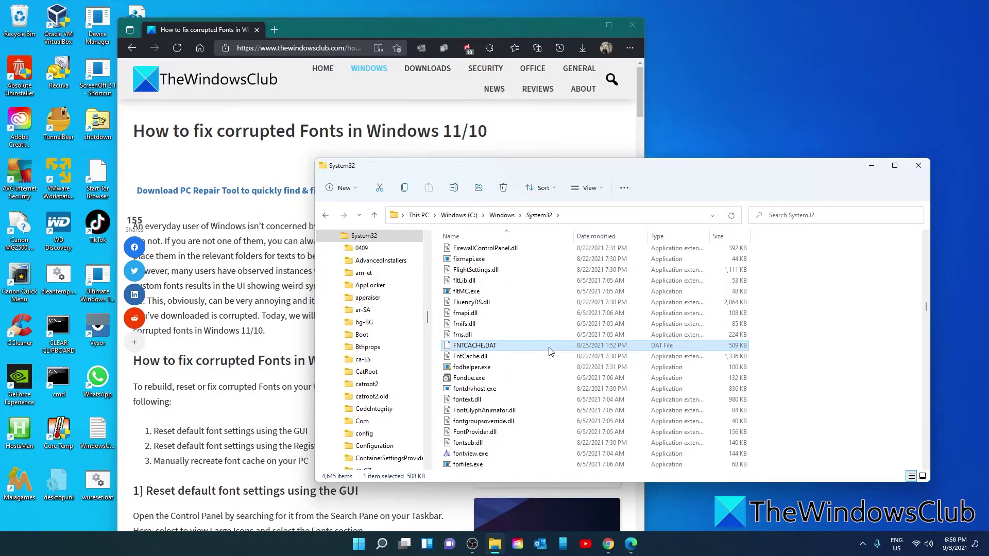
right_click(550, 352)
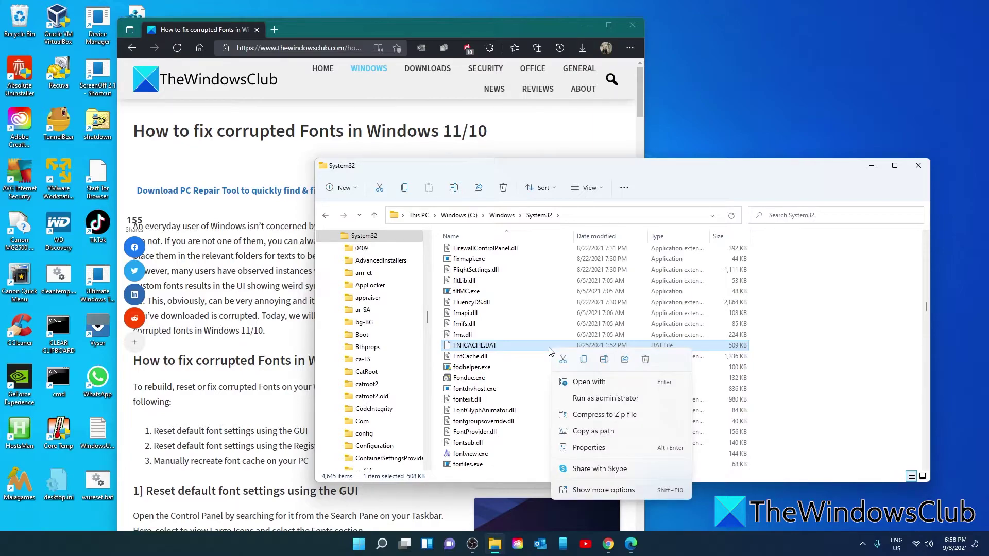
left_click(919, 165)
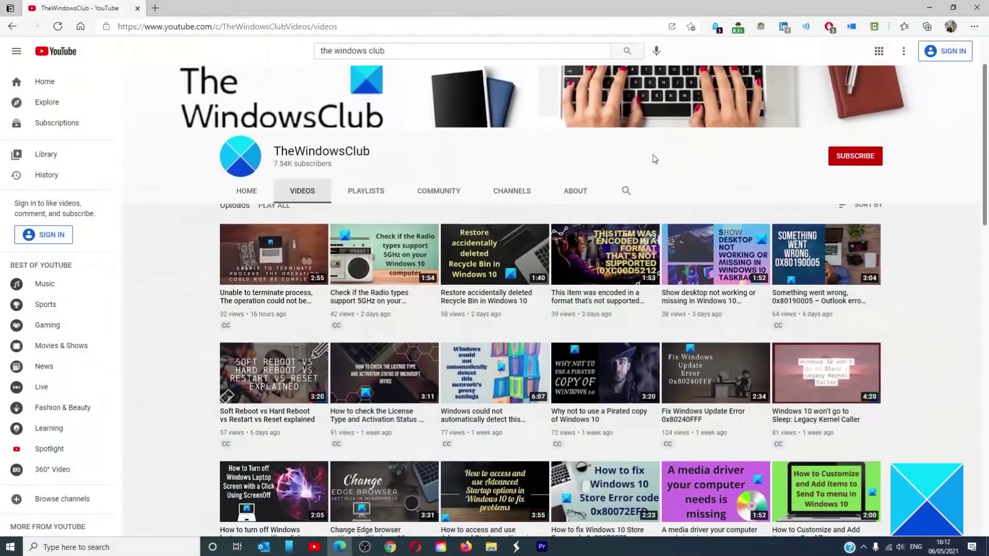
scroll(653, 157, "down", 7)
scroll(653, 160, "down", 10)
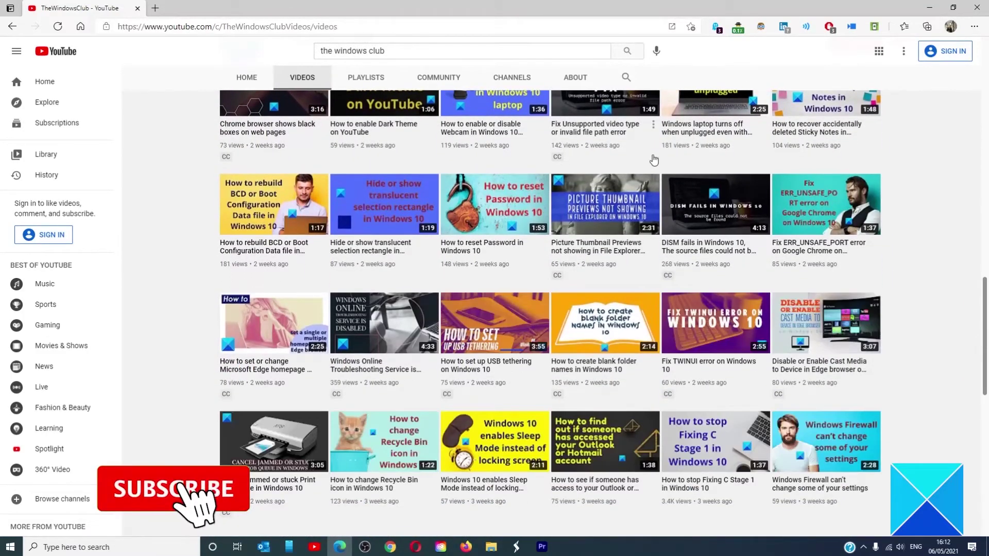
scroll(654, 160, "up", 8)
scroll(653, 159, "up", 8)
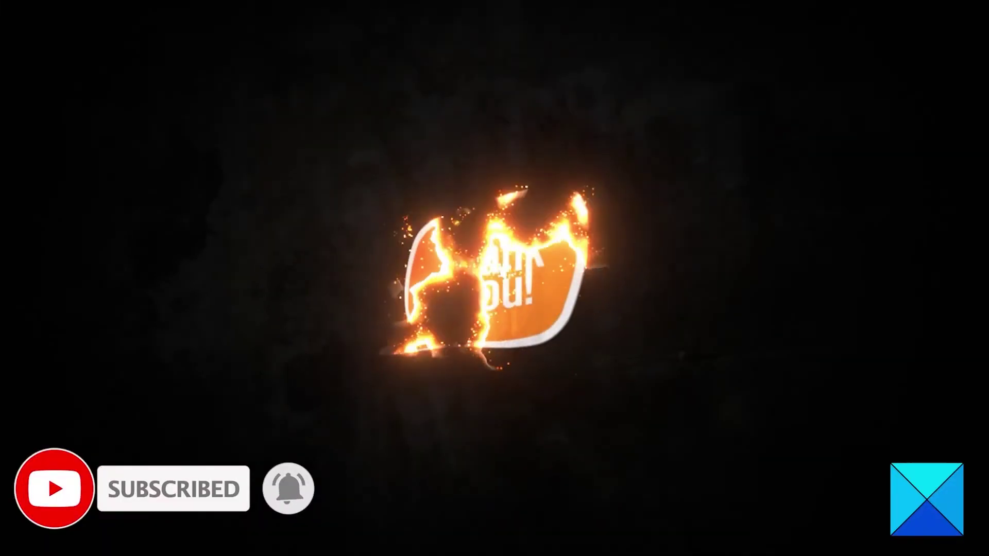